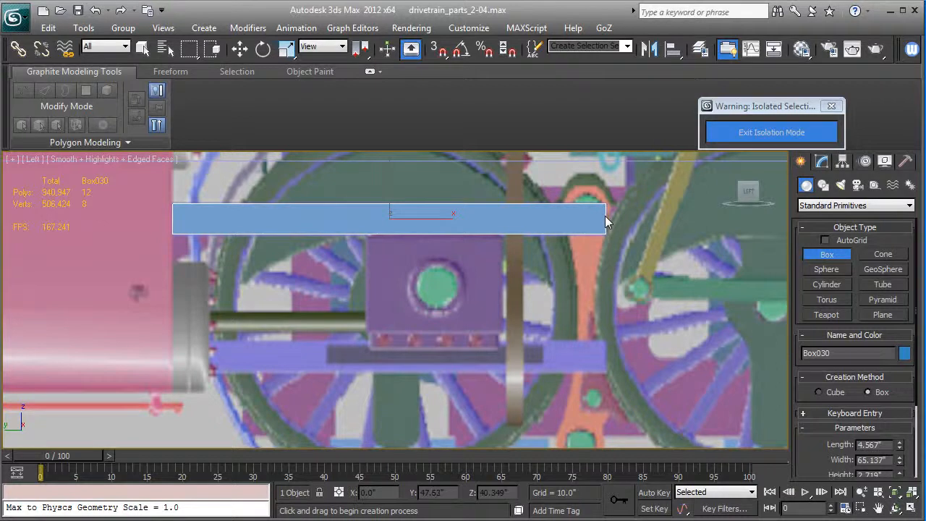
Rename the box over the upper crosshead guide as guide-01.
left_click(240, 49)
middle_click_drag(433, 306, 499, 338, "alt")
key("l")
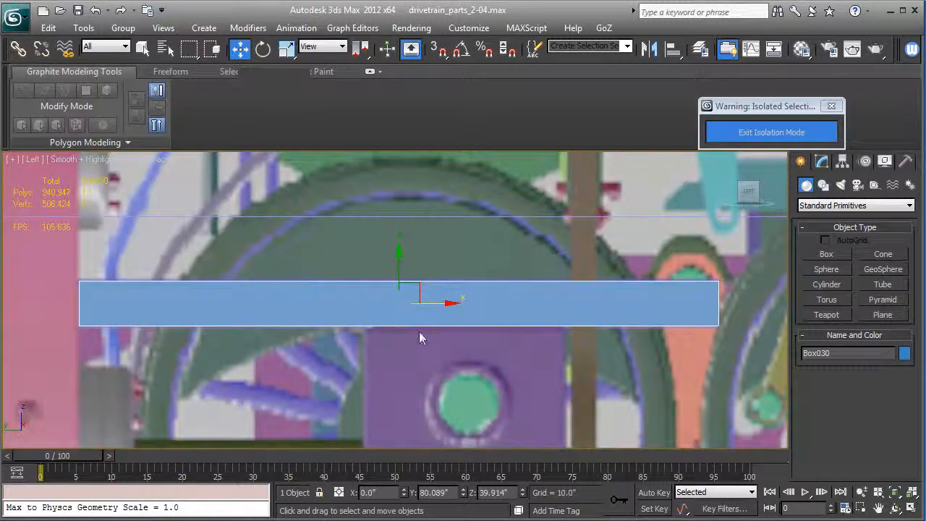
scroll(503, 271, "down", 2)
left_click(823, 162)
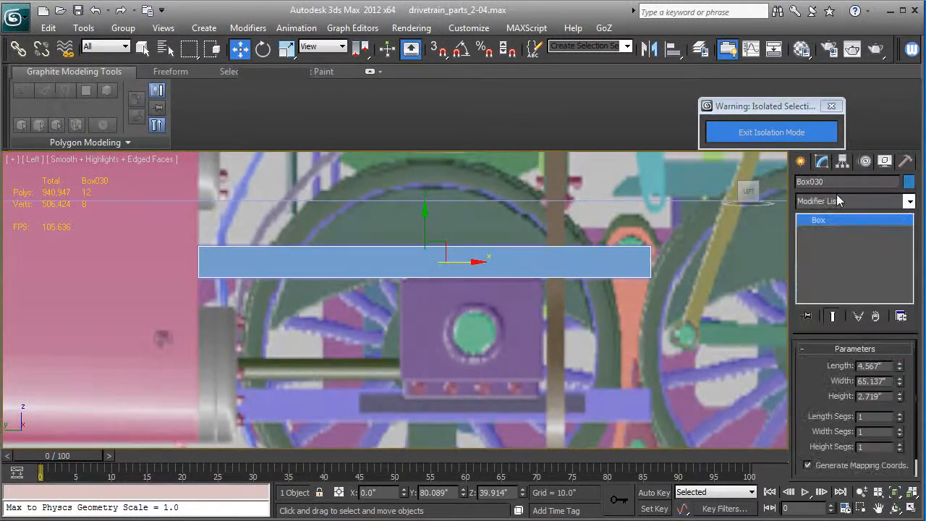
type("guide-01")
Copy the guide bar straight down to the lower guide in the reference image and select both bars.
left_click_drag(423, 217, 425, 361, "shift")
left_click(463, 326)
left_click(451, 272, "ctrl")
key("p")
middle_click_drag(363, 314, 433, 344, "alt")
scroll(433, 345, "down", 8)
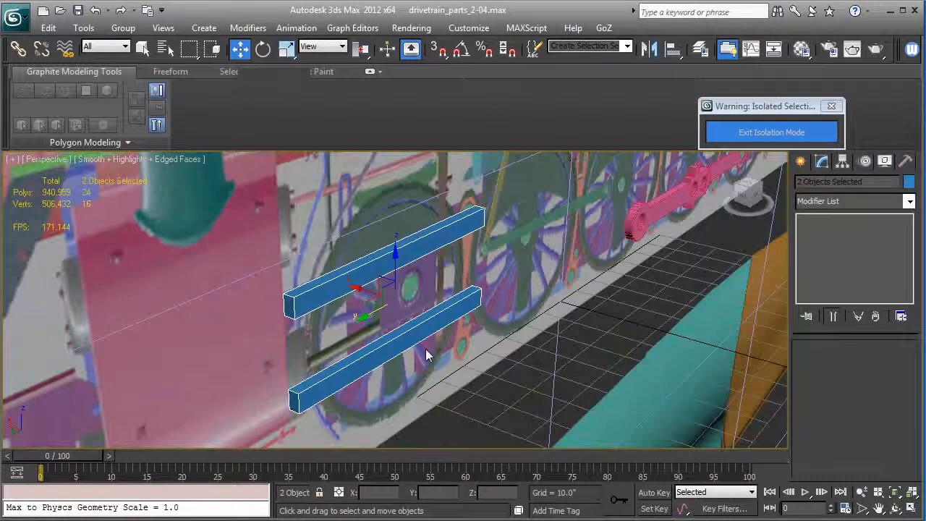
Exit isolation and, with the selection locked, move both guide bars outward along X to line up behind the cylinder.
left_click(794, 134)
scroll(433, 260, "down", 5)
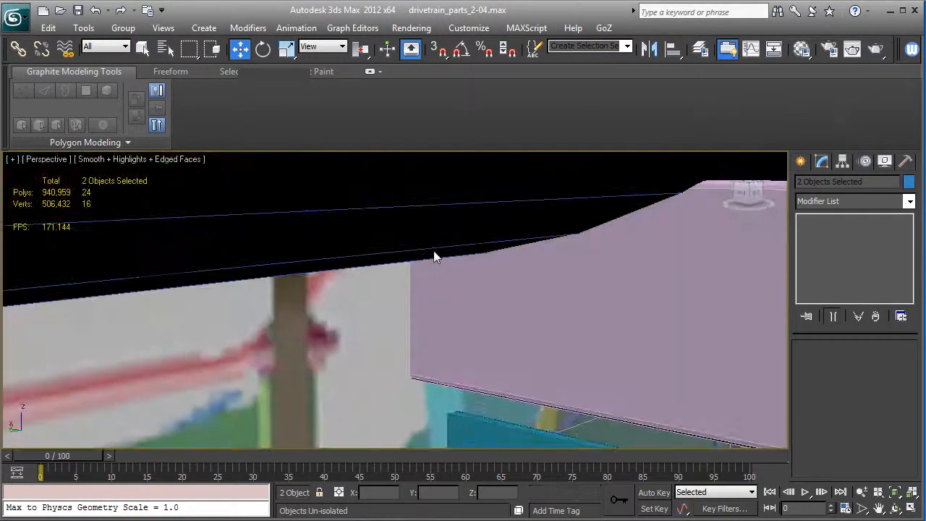
scroll(455, 255, "down", 5)
middle_click_drag(455, 252, 216, 325, "alt")
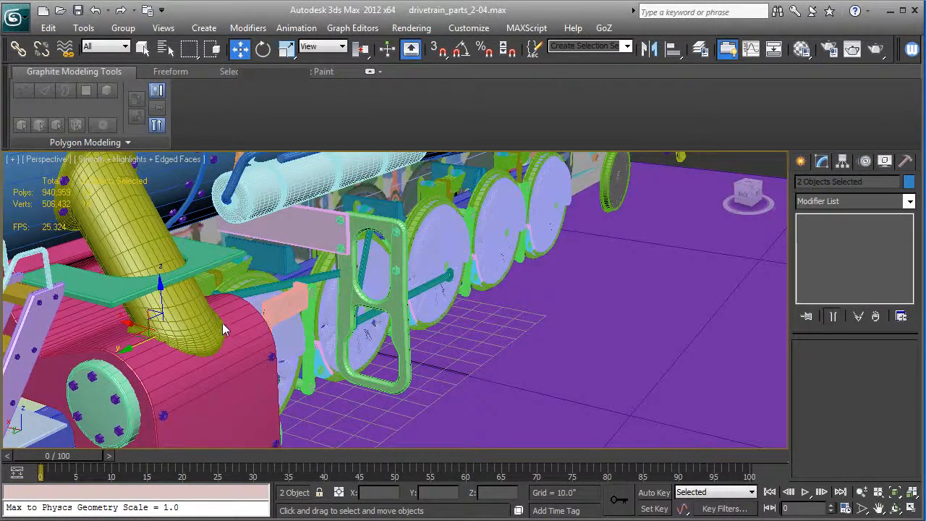
key("space")
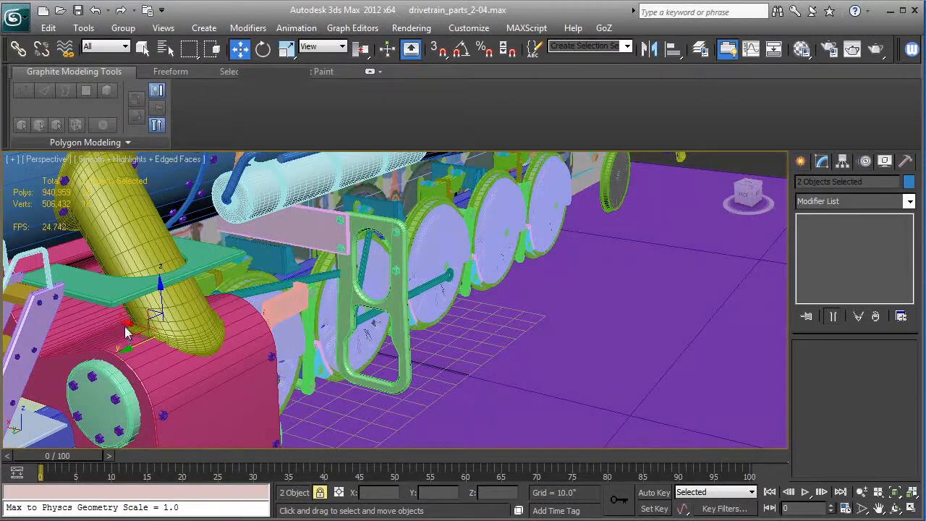
left_click_drag(126, 328, 277, 370)
middle_click_drag(276, 370, 162, 356, "alt")
key("f")
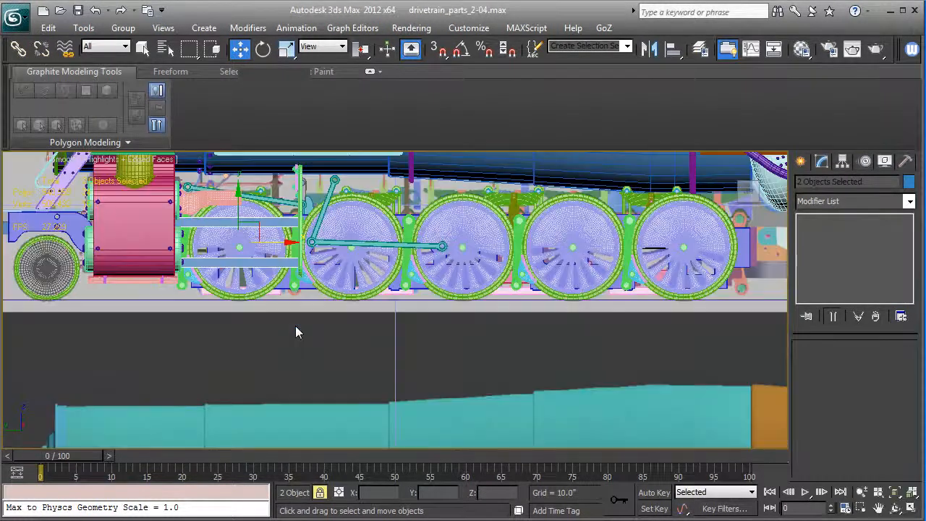
Fine-tune the position of the two guide bars relative to the cylinder and the front driving wheel.
key("z")
key("p")
middle_click_drag(303, 343, 259, 355, "alt")
scroll(229, 363, "down", 3)
middle_click_drag(344, 300, 364, 303, "alt")
left_click_drag(381, 298, 382, 309)
middle_click_drag(381, 309, 438, 306, "alt")
key("l")
scroll(438, 306, "up", 6)
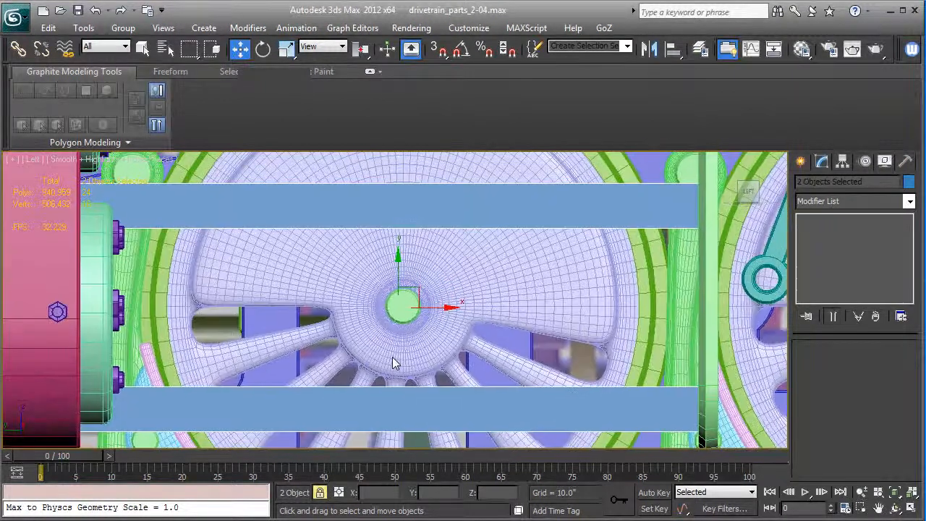
Add the reference image plane to the selection and isolate it together with the two guide bars.
scroll(430, 298, "down", 8)
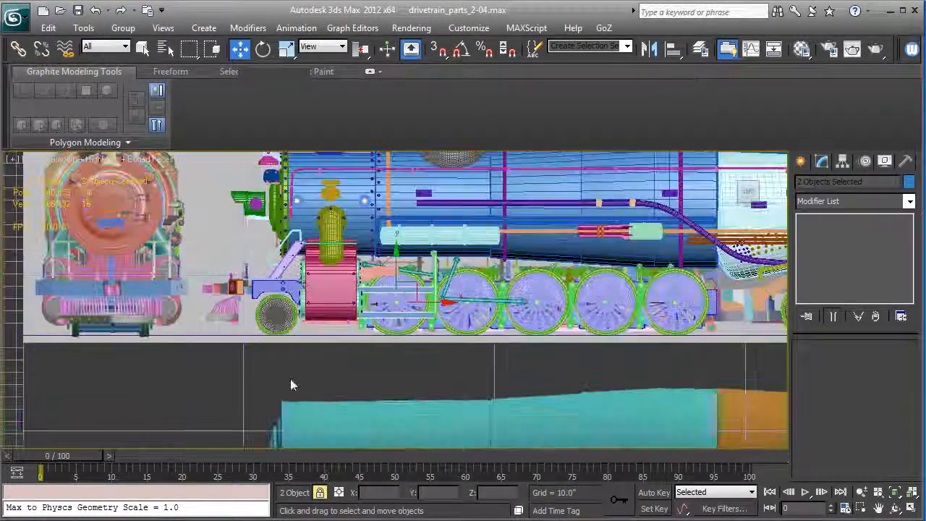
key("F3")
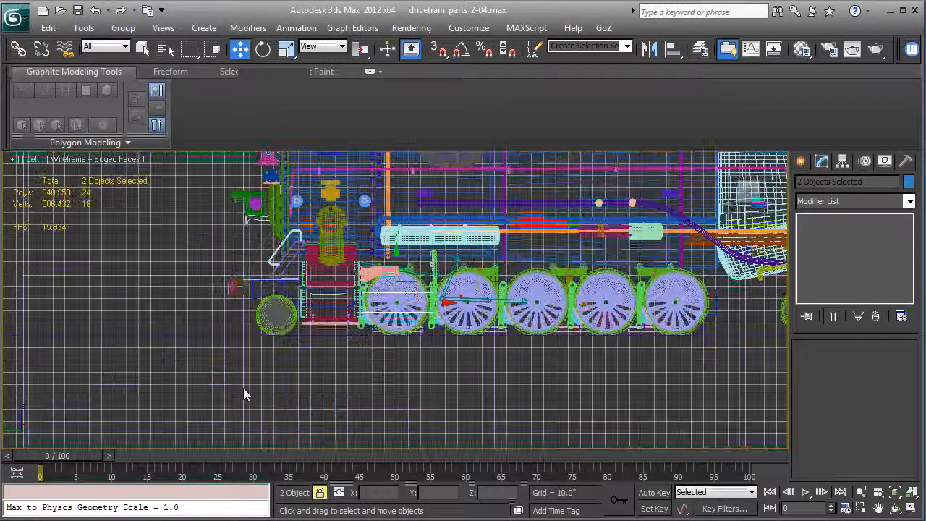
key("F3")
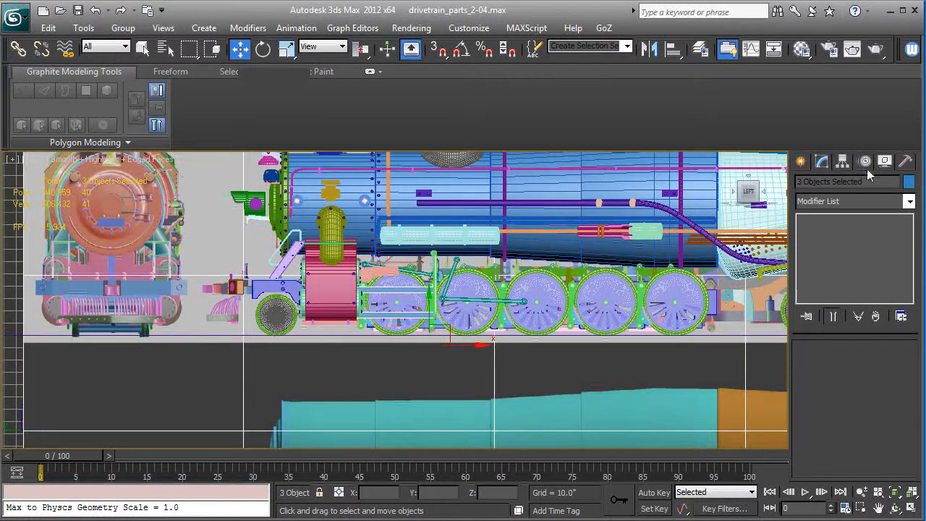
key("alt+q")
scroll(447, 398, "up", 10)
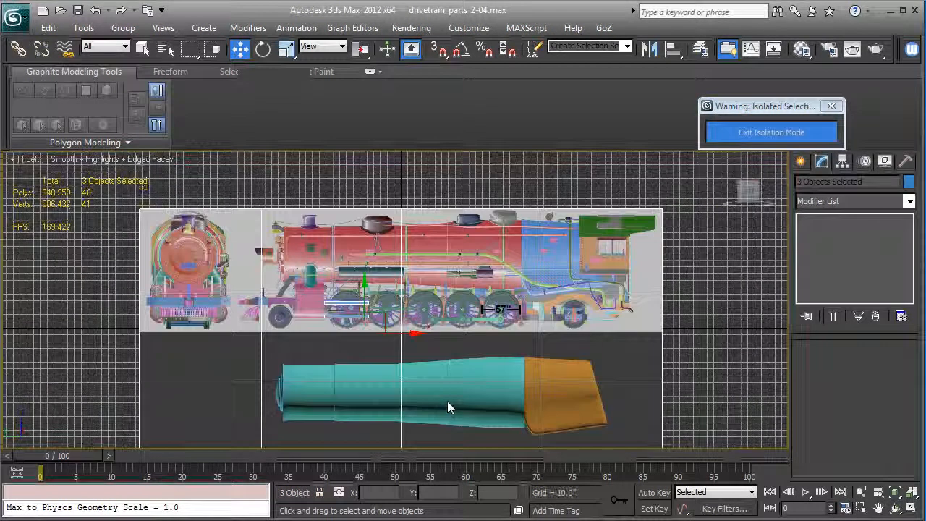
middle_click_drag(288, 355, 665, 299)
scroll(454, 328, "up", 3)
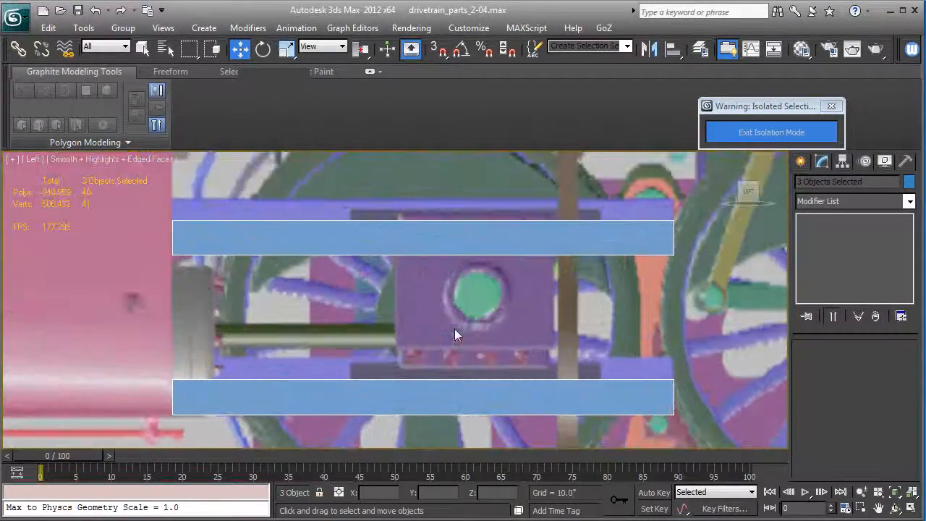
middle_click_drag(453, 328, 414, 311)
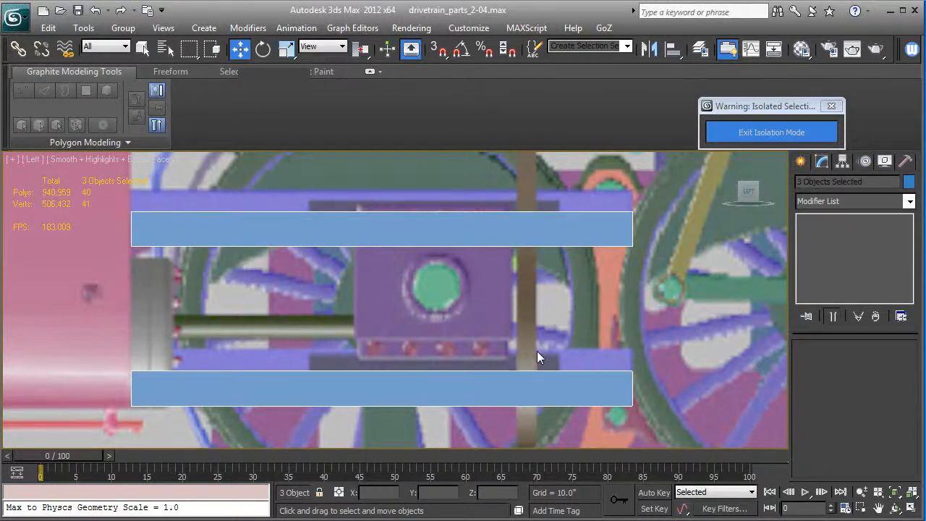
Create an eight-segment TubeCap around the crosshead's round pin with inner radius 3.76 and outer radius 5.17.
middle_click_drag(536, 351, 567, 361)
left_click(800, 162)
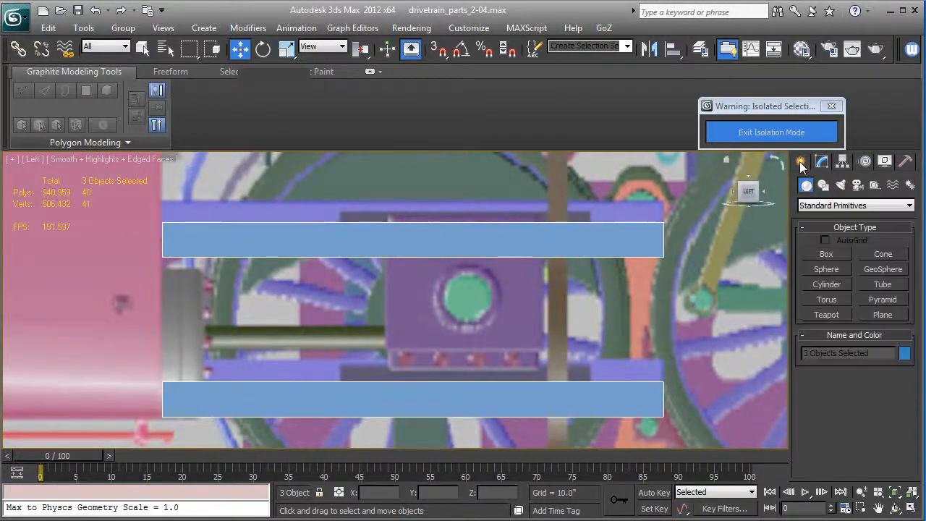
left_click(840, 204)
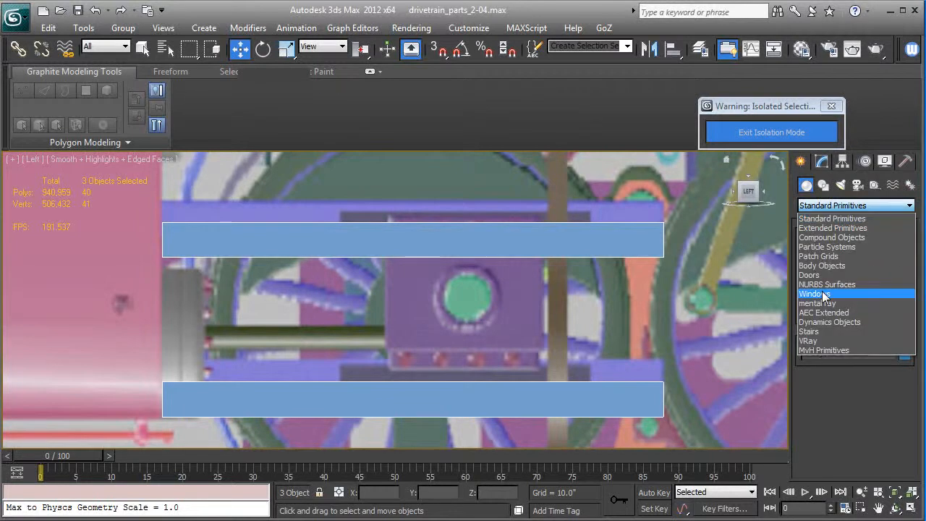
left_click(824, 350)
left_click(829, 255)
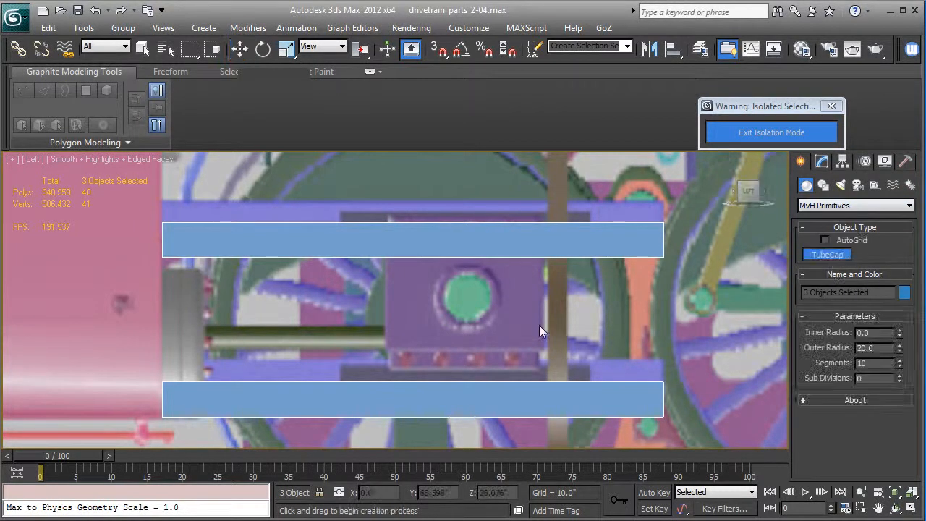
left_click_drag(467, 296, 506, 296)
left_click(494, 296)
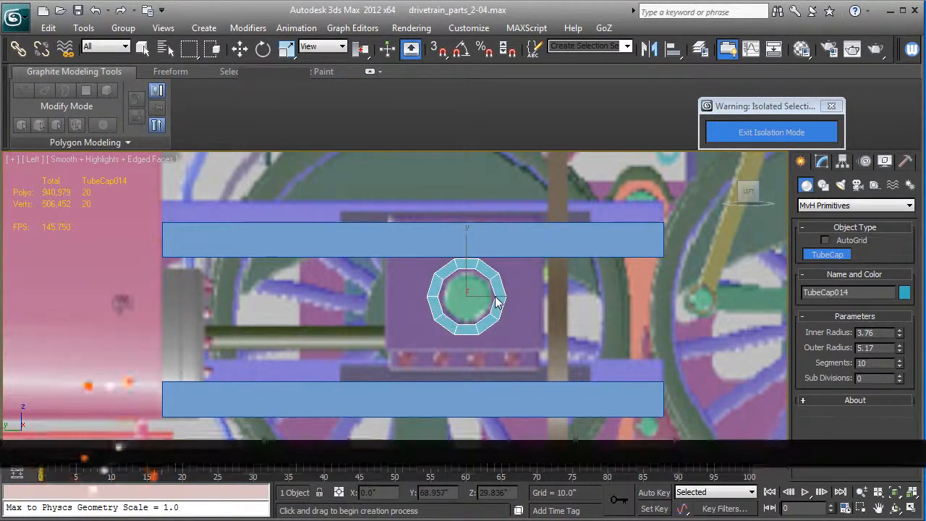
left_click(900, 366)
left_click(900, 365)
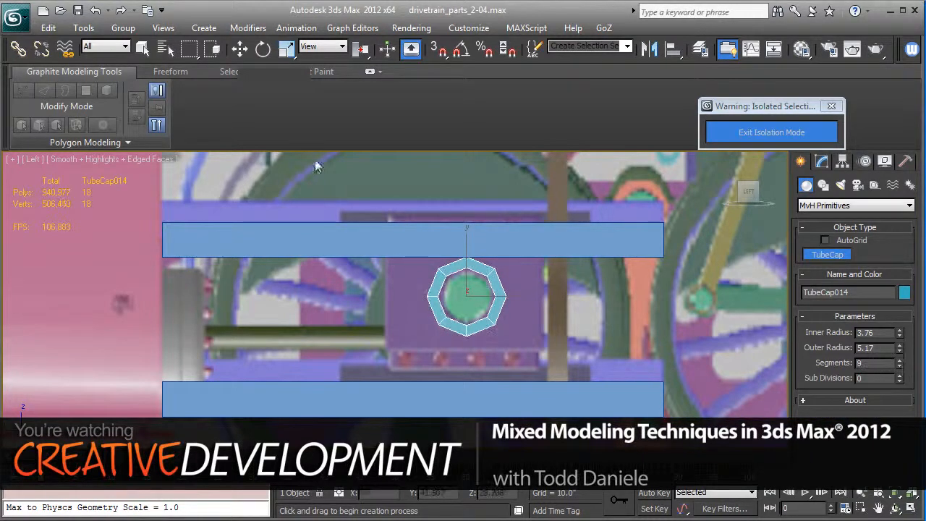
Convert the TubeCap ring to an Editable Poly.
left_click(240, 48)
left_click(821, 162)
right_click(823, 221)
left_click(866, 330)
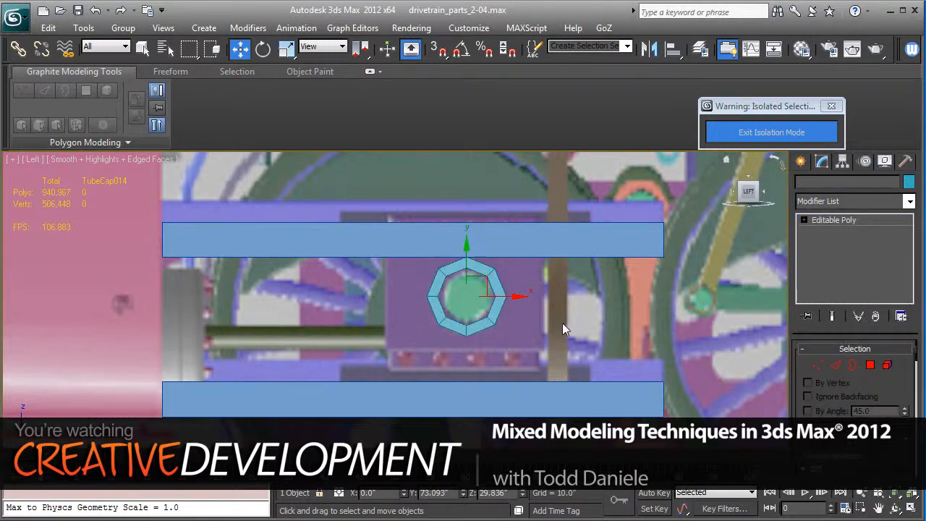
Hide the two guide bars to expose the crosshead block in the reference image.
left_click(569, 244)
left_click(543, 390, "ctrl")
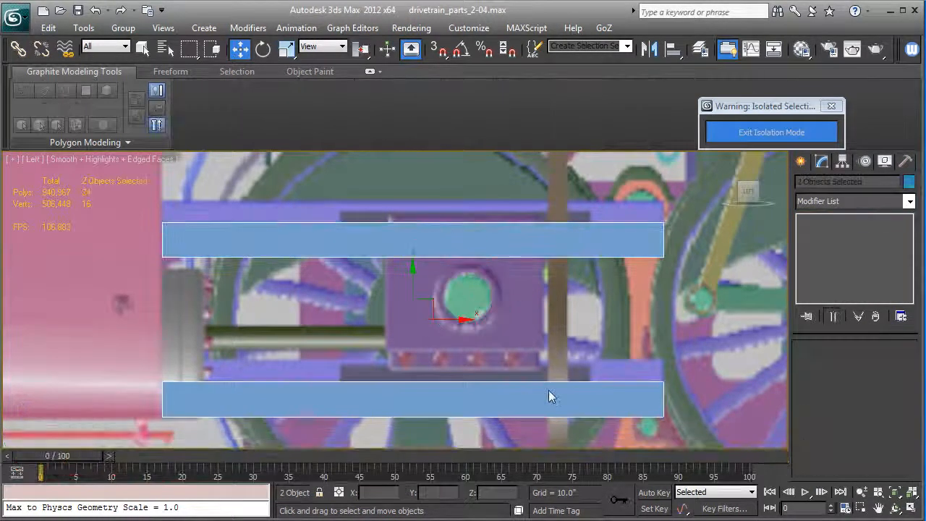
left_click(885, 160)
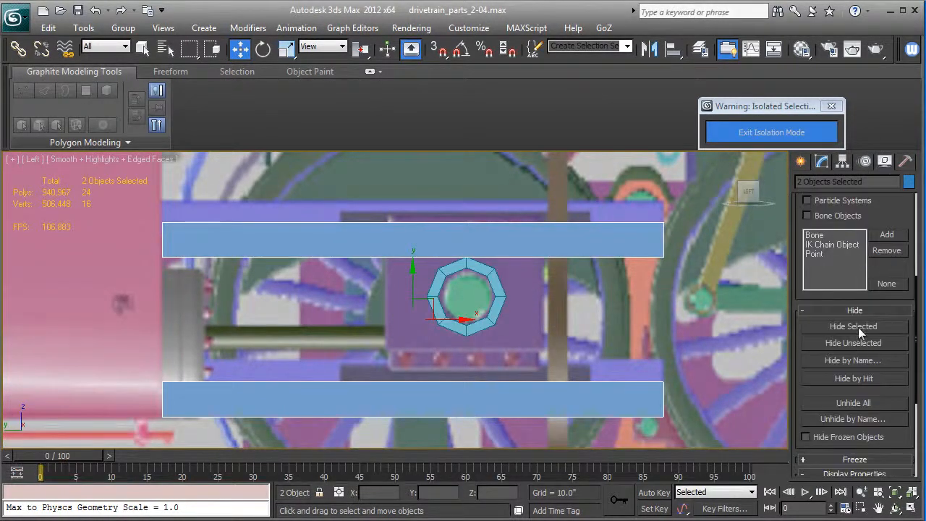
left_click(858, 326)
middle_click_drag(470, 325, 465, 352)
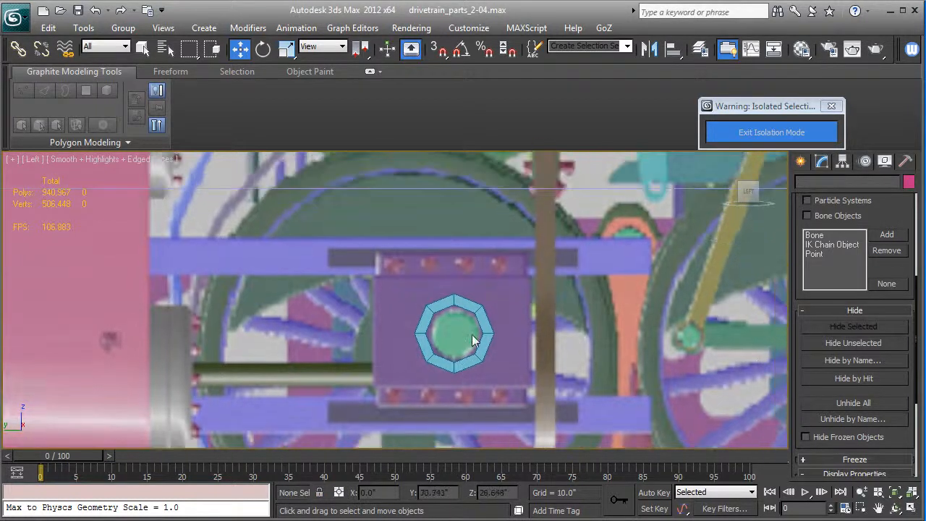
Extend the ring's two top outer edges up about 5.7" and its two bottom outer edges down to the crosshead block's lower border.
left_click(483, 325)
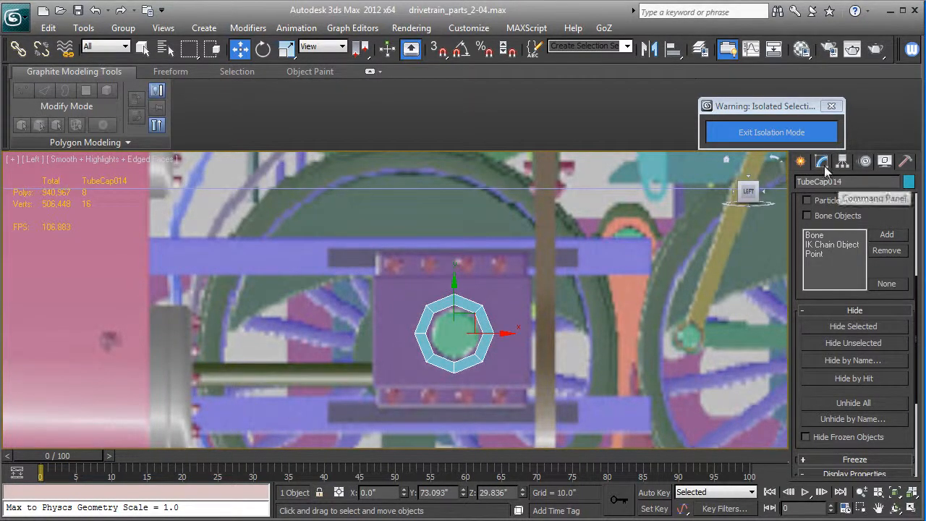
left_click(804, 219)
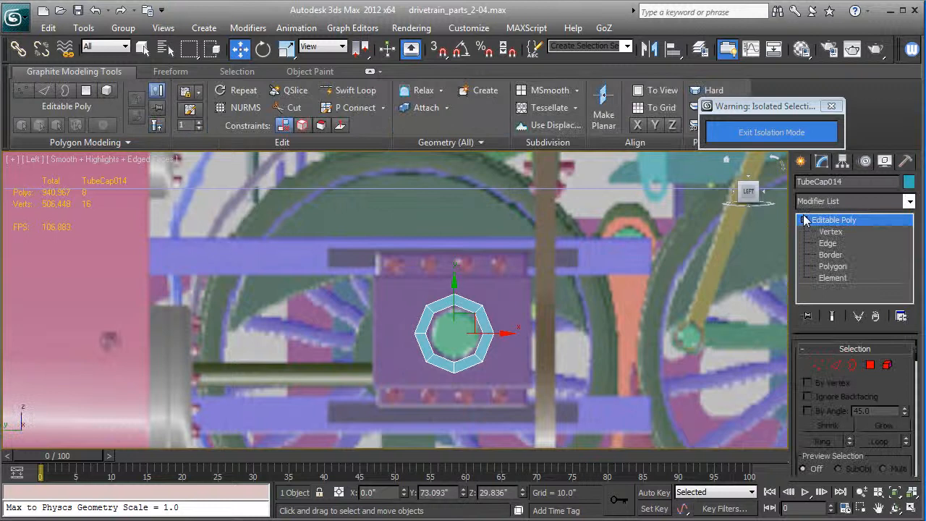
left_click(829, 243)
left_click(422, 351)
key("2")
left_click(445, 303, "ctrl")
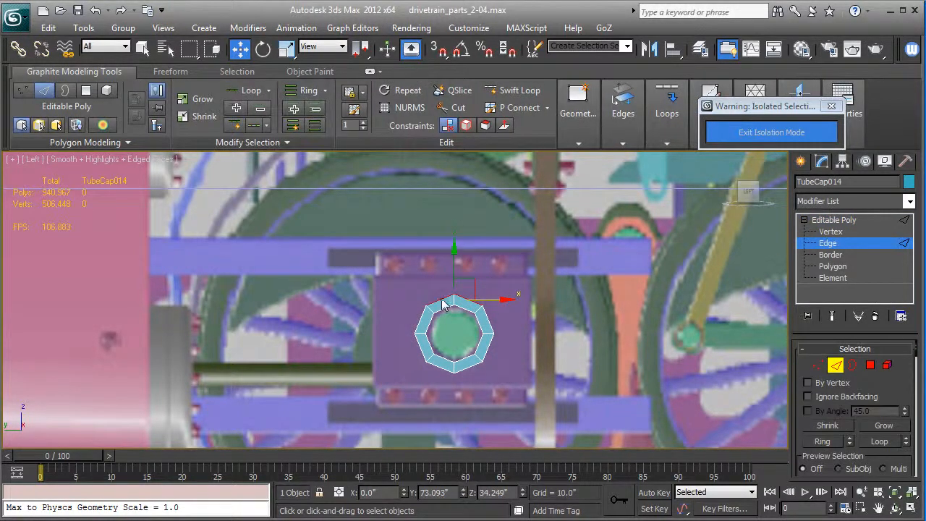
left_click_drag(454, 273, 454, 228, "shift")
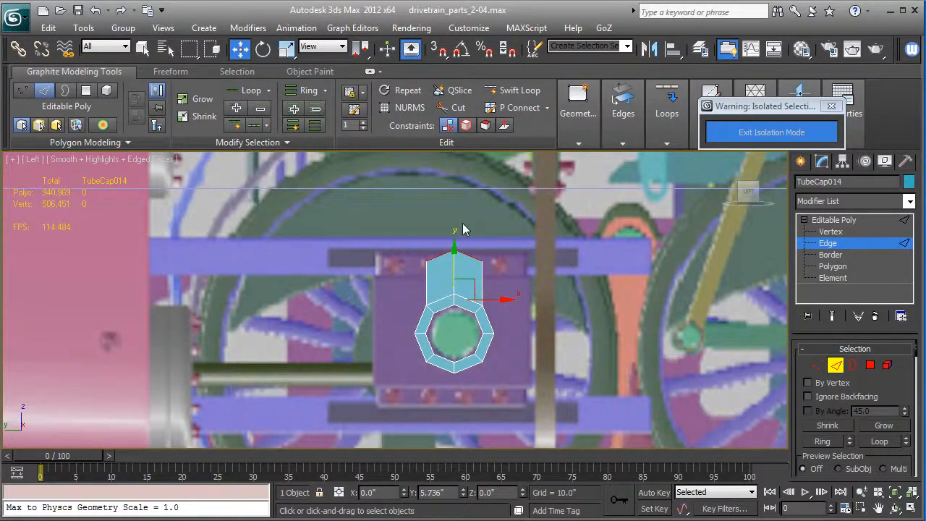
left_click(462, 375)
mouse_move(450, 370)
left_mouse_down("shift")
mouse_move(454, 334)
mouse_move(454, 377)
left_mouse_up("shift")
Flatten the bottom and top end edges of the extended faces with Make Planar in Y.
scroll(870, 466, "down", 10)
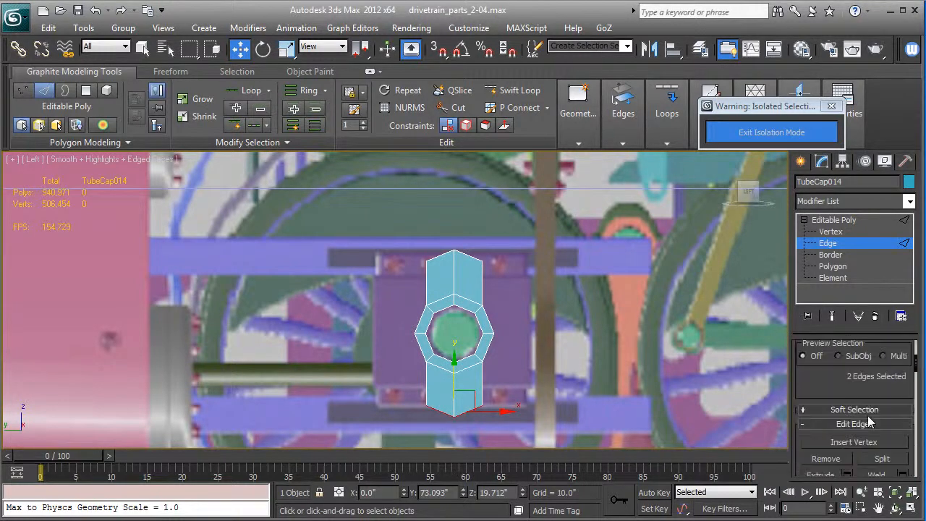
scroll(868, 431, "down", 5)
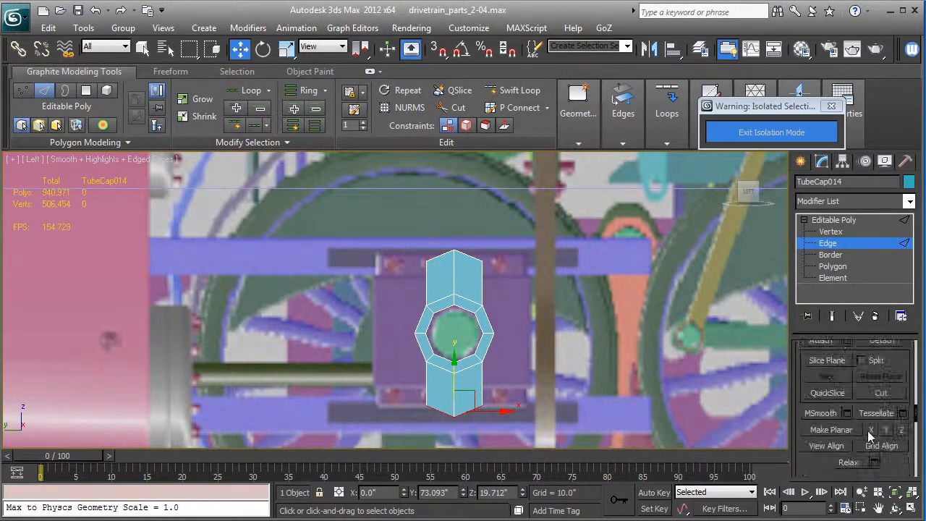
left_click(886, 429)
left_click(439, 266)
key("alt+l")
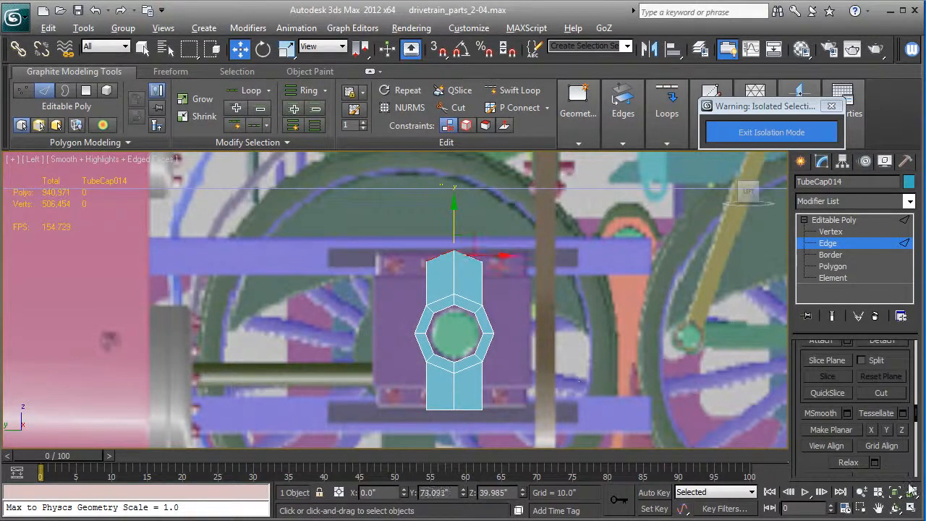
left_click(887, 430)
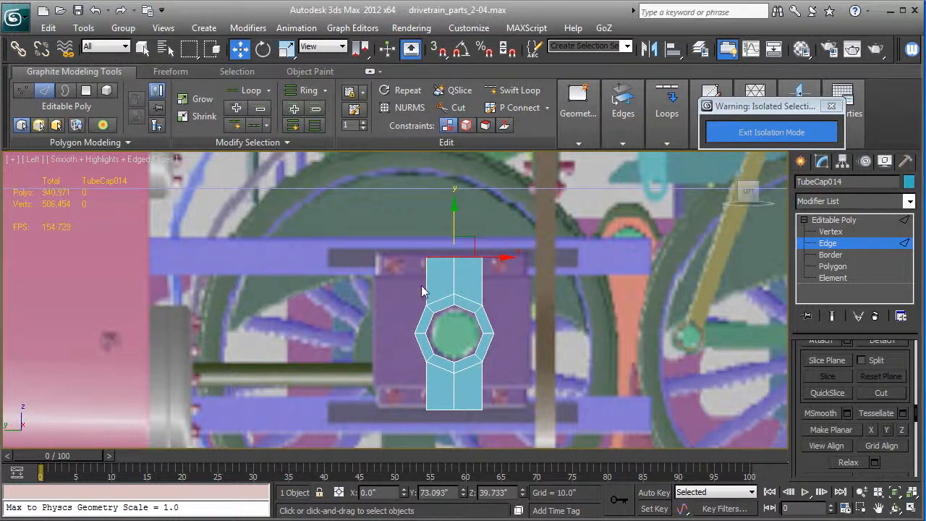
Extend the upper and lower faces' side edges to the crosshead block's borders, about 6.8" on the left, and likewise on the right.
mouse_move(423, 386)
left_mouse_down()
mouse_move(455, 373)
mouse_move(472, 391)
mouse_move(407, 391)
mouse_move(417, 390)
left_mouse_up()
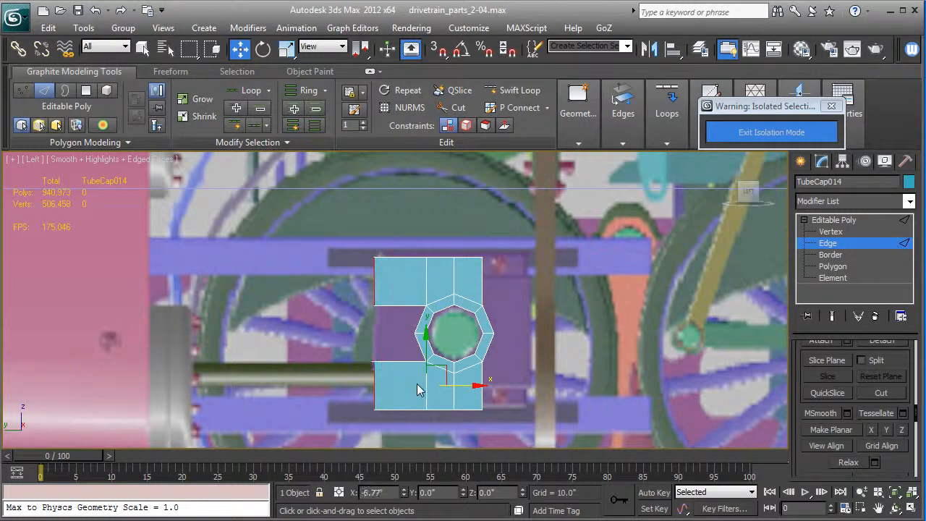
left_click(483, 283)
left_click(482, 397)
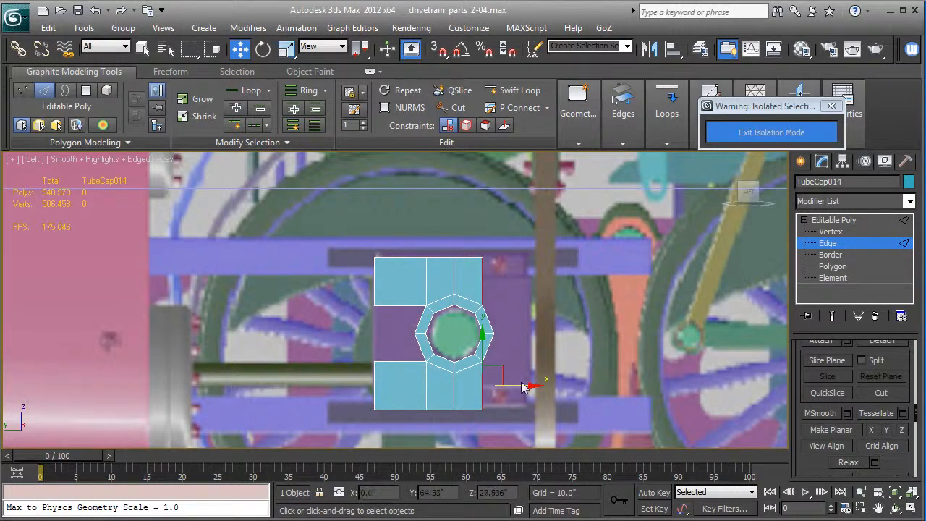
left_click_drag(516, 393, 565, 393, "shift")
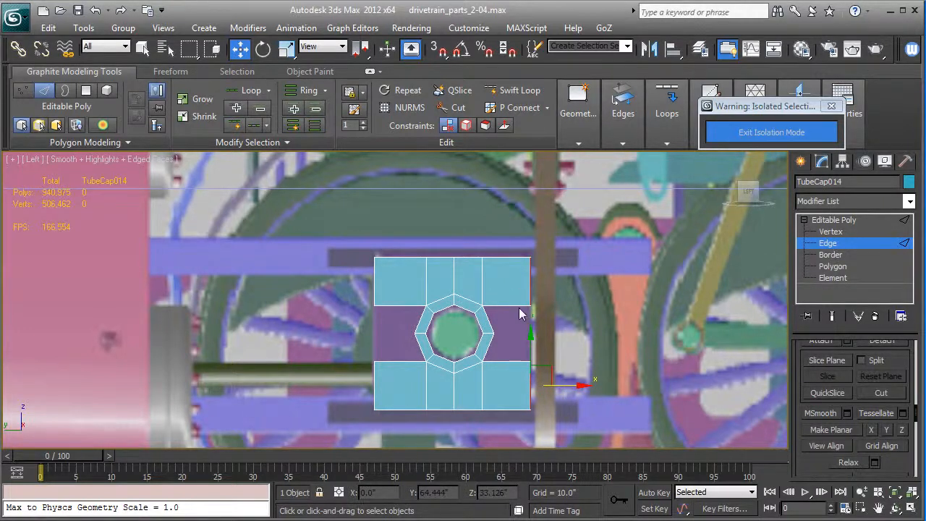
Extend the ring's two right outer edges to the block's right border and flatten the new end edges with Make Planar in X.
left_click(490, 329)
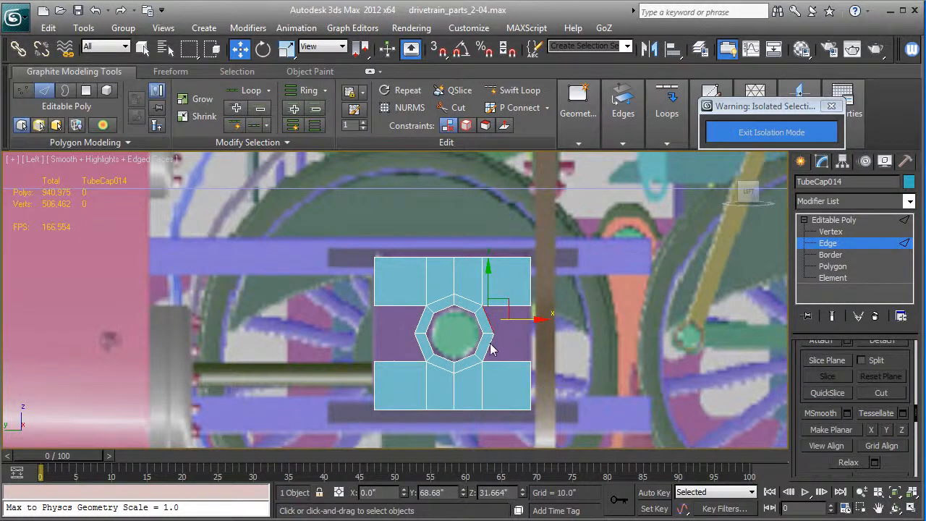
left_click_drag(522, 341, 570, 333, "shift")
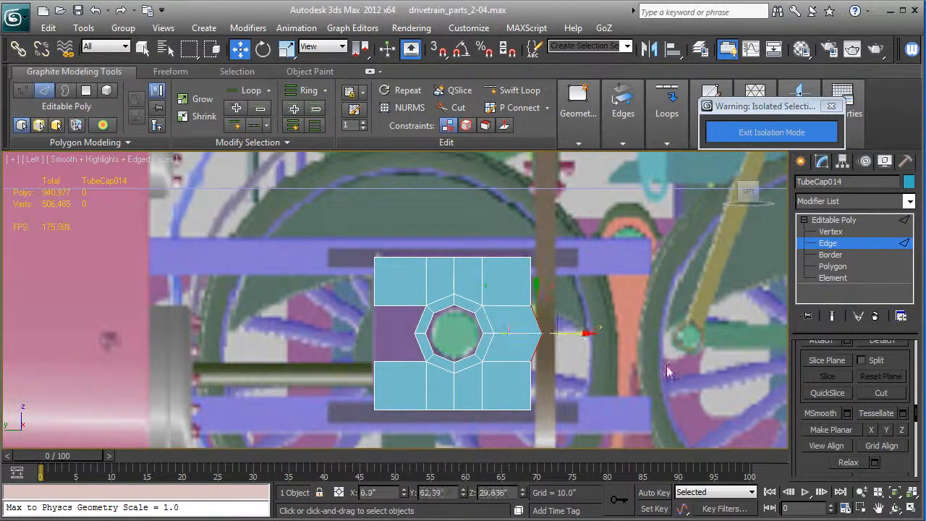
left_click(871, 430)
left_click_drag(583, 340, 578, 340)
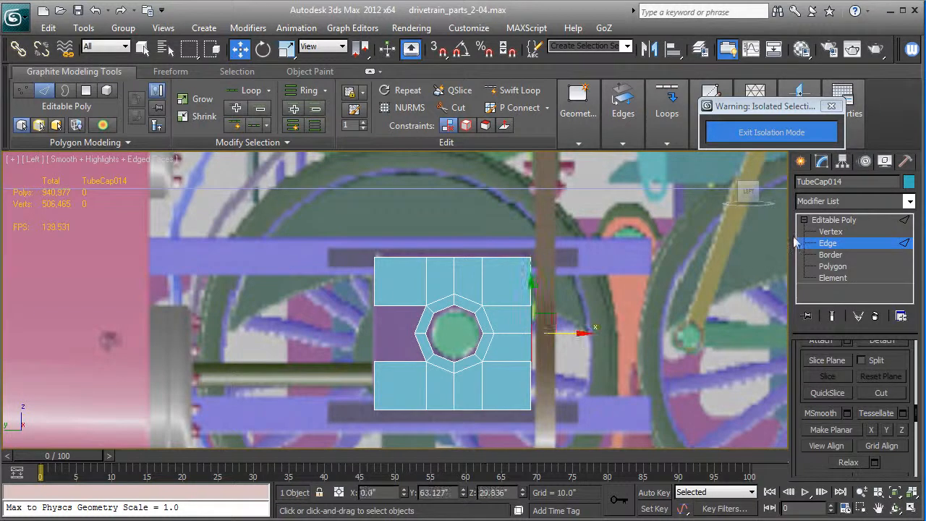
Weld the overlapping vertex pairs at the upper and lower corners of the new faces on the block's right border.
key("1")
key("1")
key("1")
left_click_drag(549, 293, 518, 318)
scroll(827, 418, "down", 2)
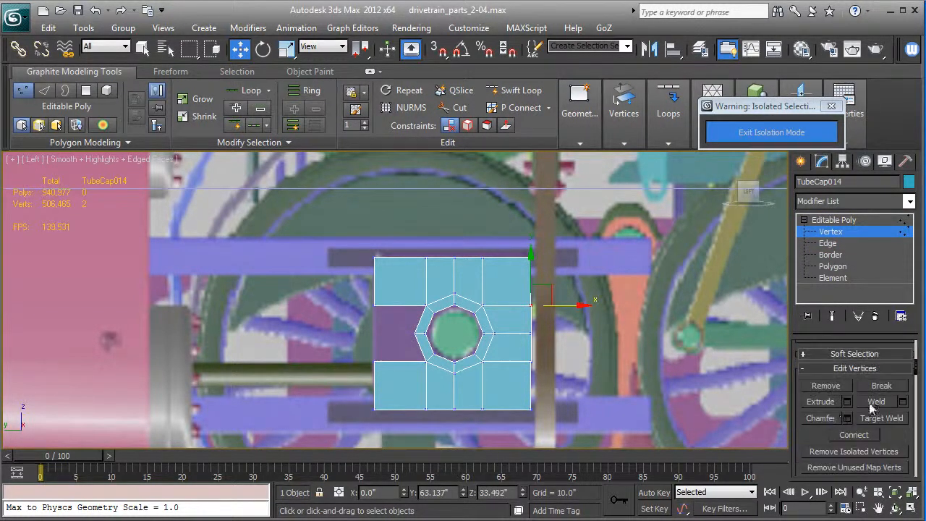
left_click(530, 362)
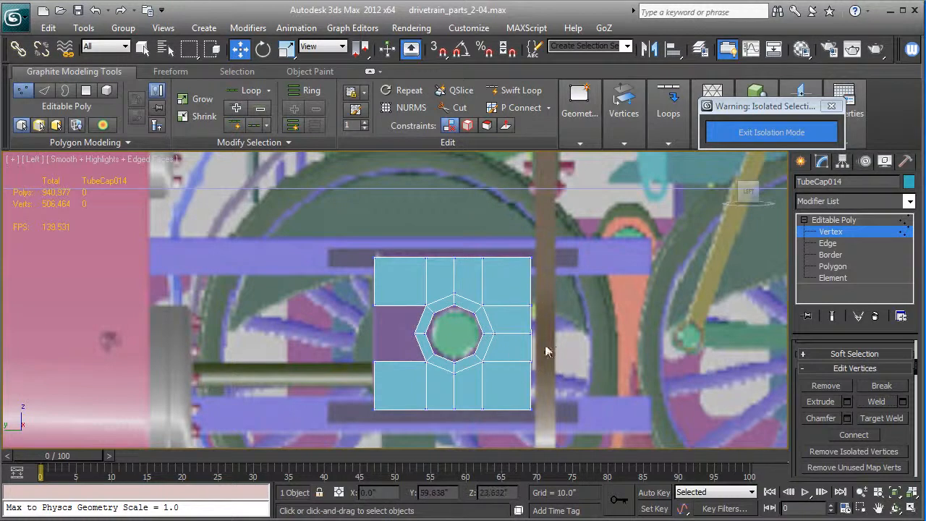
left_click(881, 405)
Extend the ring's two left outer edges to the block's left border, flatten them with Make Planar in X and align them with it.
key("2")
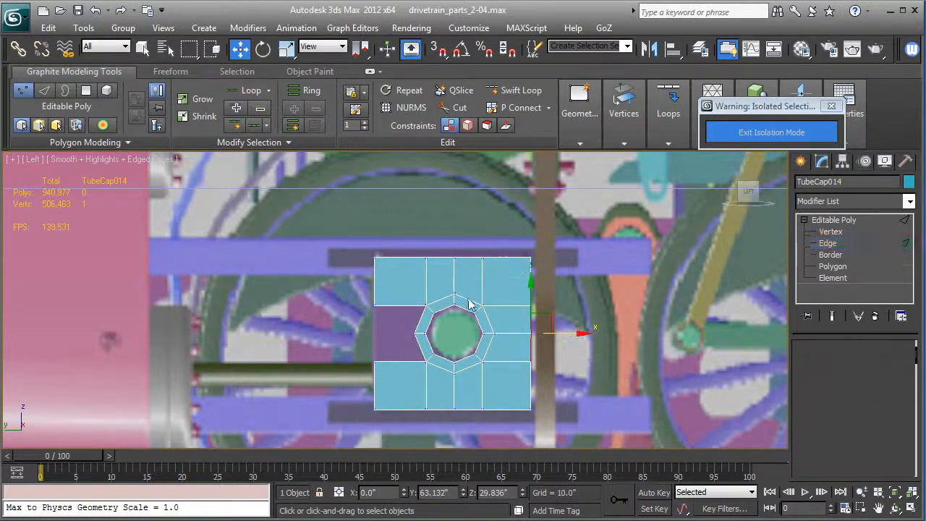
left_click(421, 322)
left_click(420, 345, "ctrl")
left_click_drag(477, 339, 418, 337, "shift")
scroll(874, 442, "down", 10)
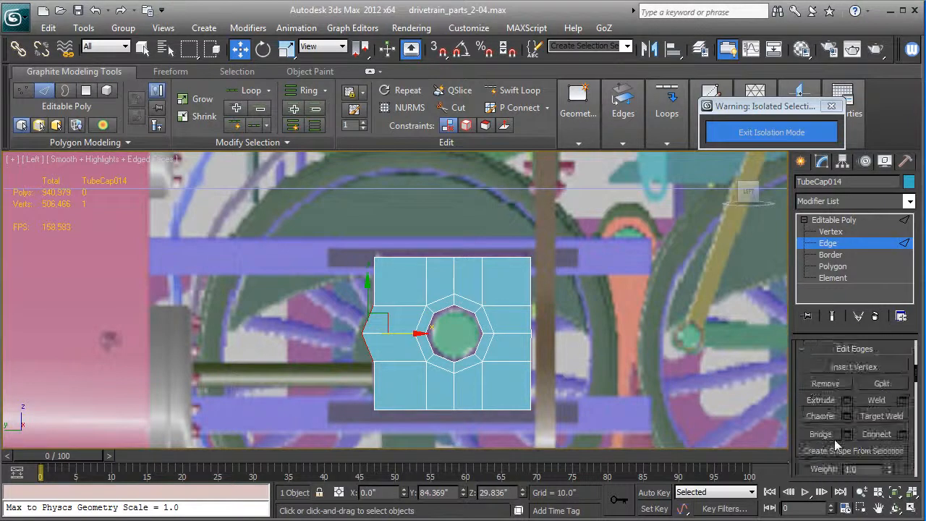
left_click(870, 397)
left_click_drag(413, 338, 417, 337)
Weld the overlapping vertex pairs at the upper and lower corners of the new faces on the block's left border.
left_click(829, 231)
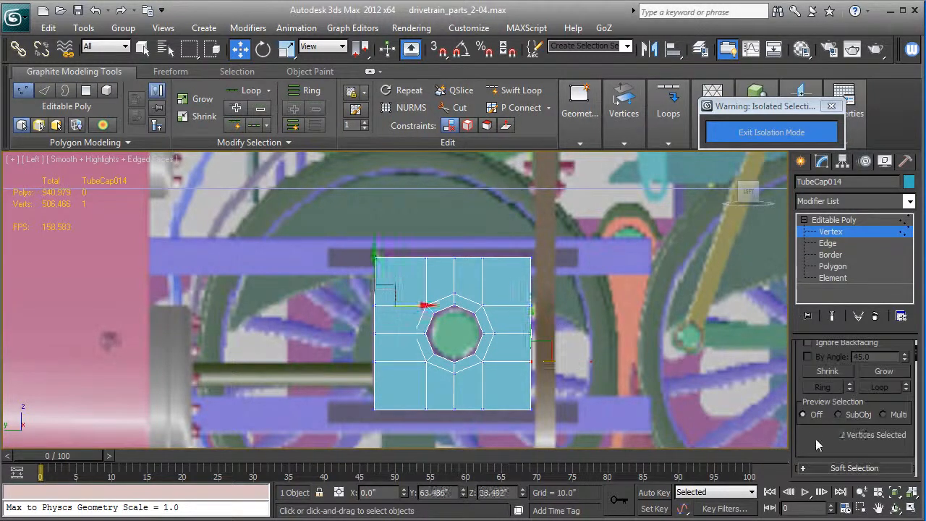
scroll(814, 438, "down", 5)
left_click(875, 405)
left_click_drag(362, 354, 390, 373)
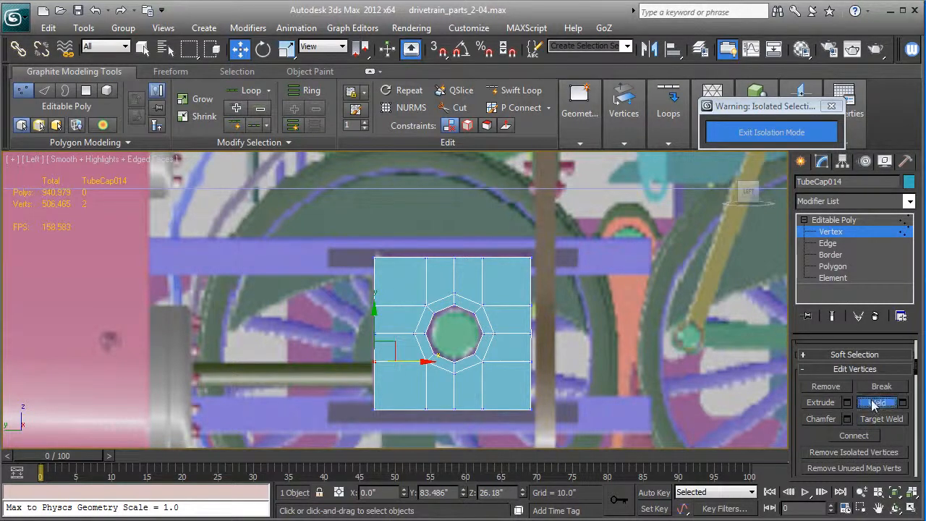
left_click(858, 220)
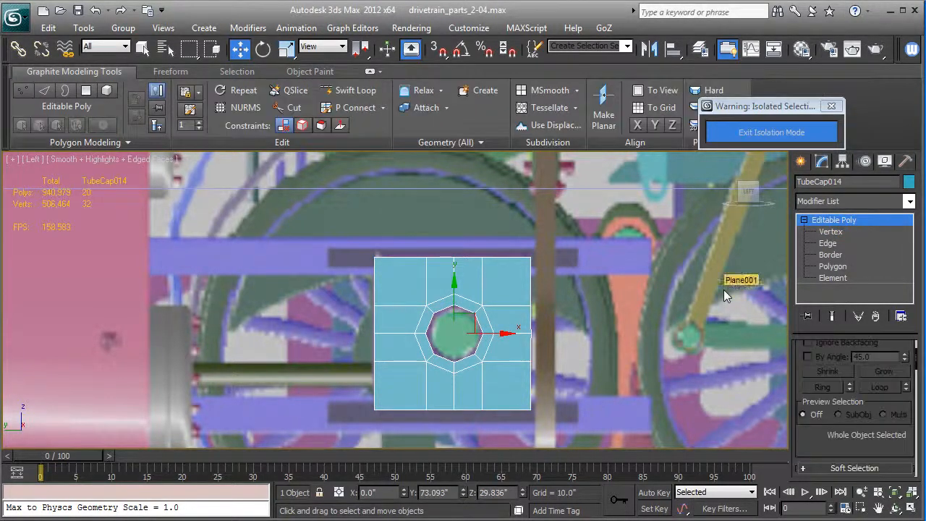
In a perspective view, connect the ring of horizontal edges in the block's left column to add a vertical edge loop.
key("p")
key("z")
middle_click_drag(655, 331, 712, 269, "alt")
left_click(827, 244)
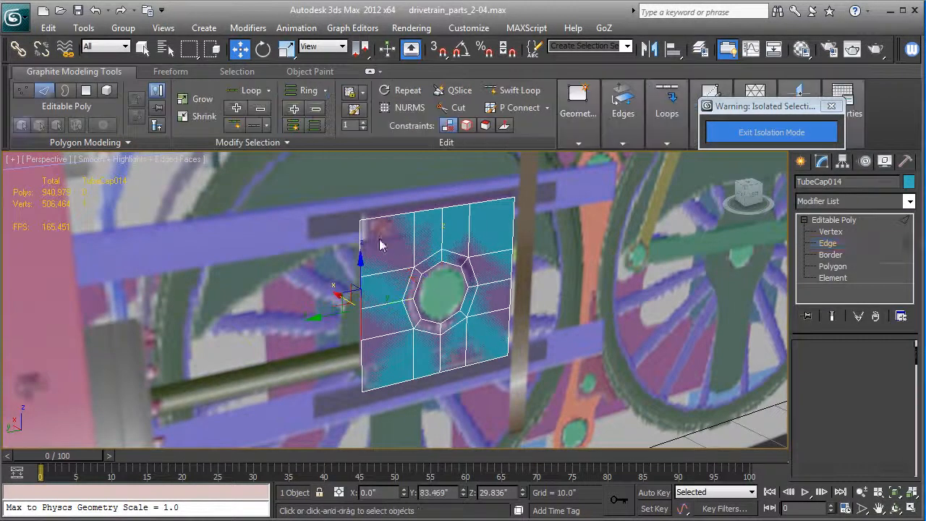
left_click(381, 281)
key("alt+r")
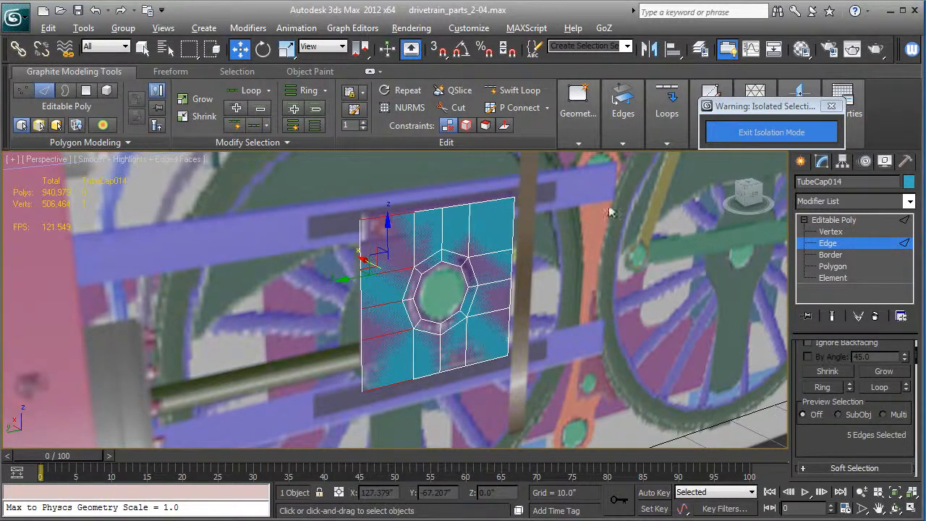
scroll(828, 411, "down", 1)
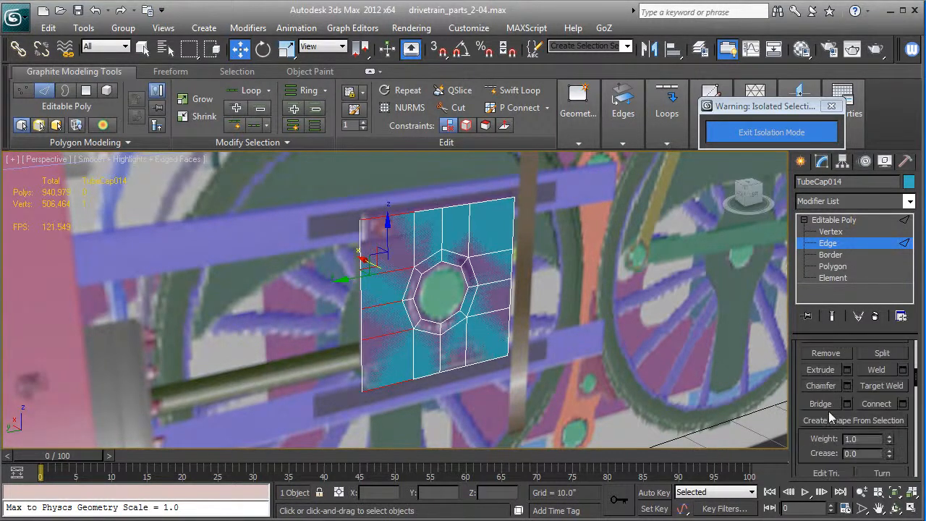
left_click(877, 405)
Connect the ring of horizontal edges in the block's right column with one vertical edge loop.
middle_click_drag(656, 369, 501, 295, "alt")
left_click(513, 296)
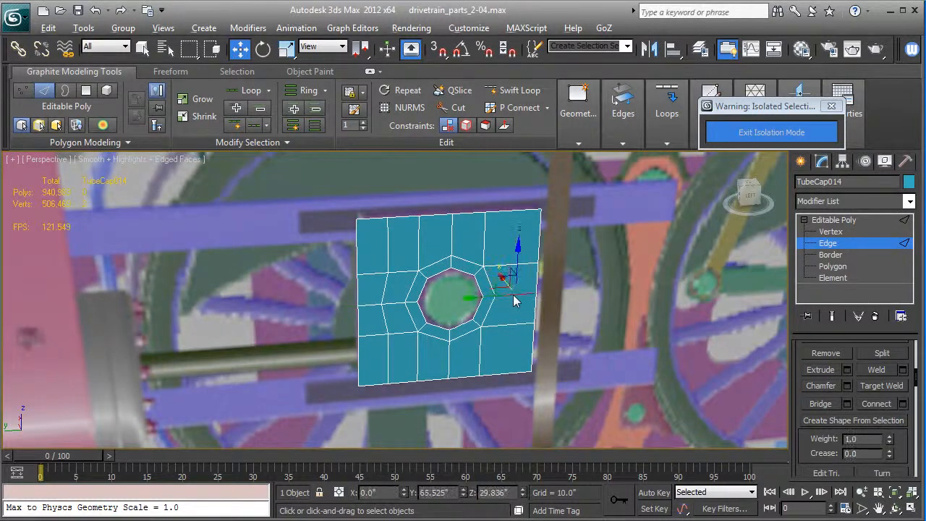
key("alt+r")
key("ctrl+shift+e")
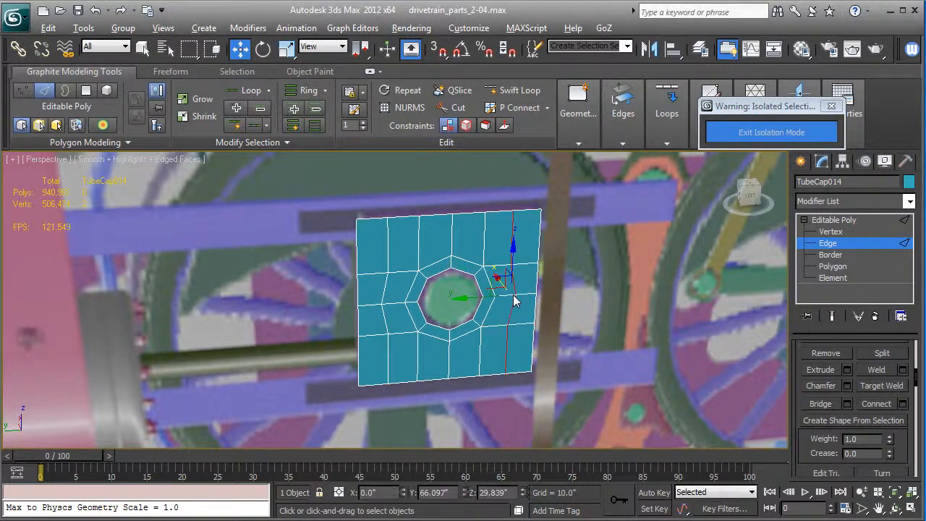
Add a horizontal edge loop through the block's lower row of faces and another through its upper row.
left_click(480, 361)
key("alt+l")
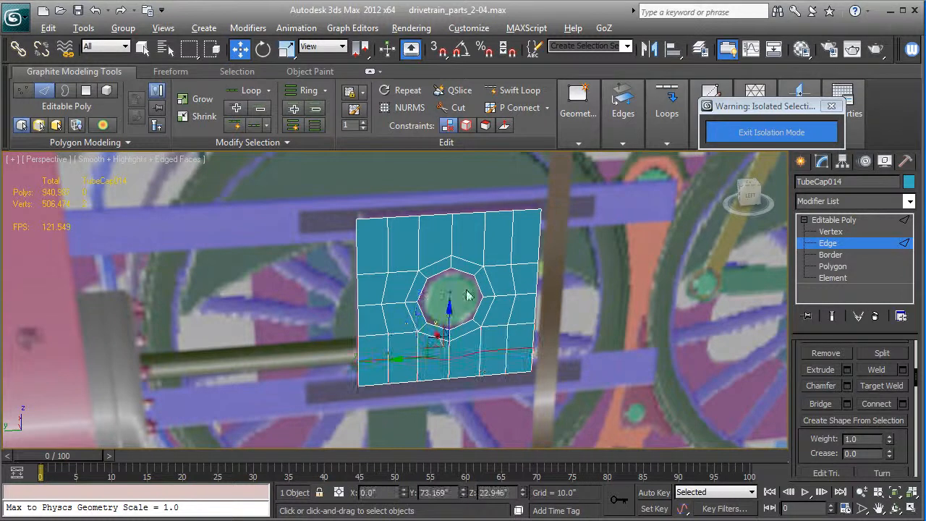
left_click(452, 244)
key("alt+l")
left_click(833, 219)
Apply a Shell modifier to the block with 2 segments and increase its outer amount to thicken the plate.
left_click(837, 200)
type("sh")
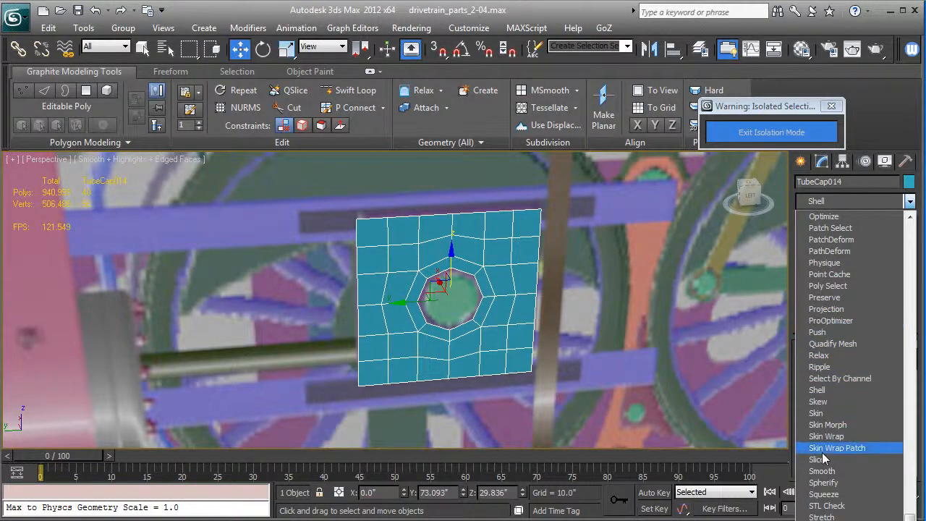
left_click(822, 391)
left_click_drag(748, 191, 713, 195)
left_click(903, 403)
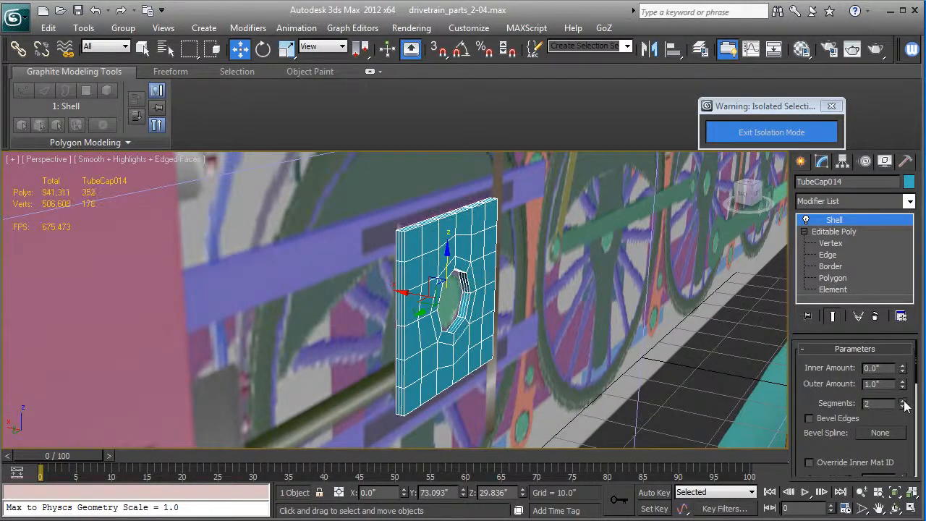
left_click_drag(905, 391, 916, 318)
Add a TurboSmooth modifier above Shell and check the smoothed block against the reference image.
left_click(866, 199)
scroll(866, 198, "down", 12)
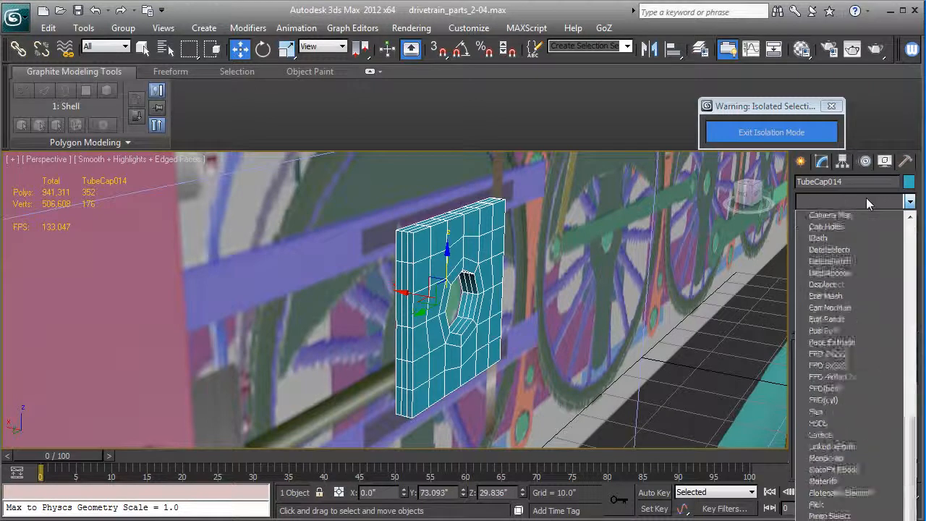
key("Return")
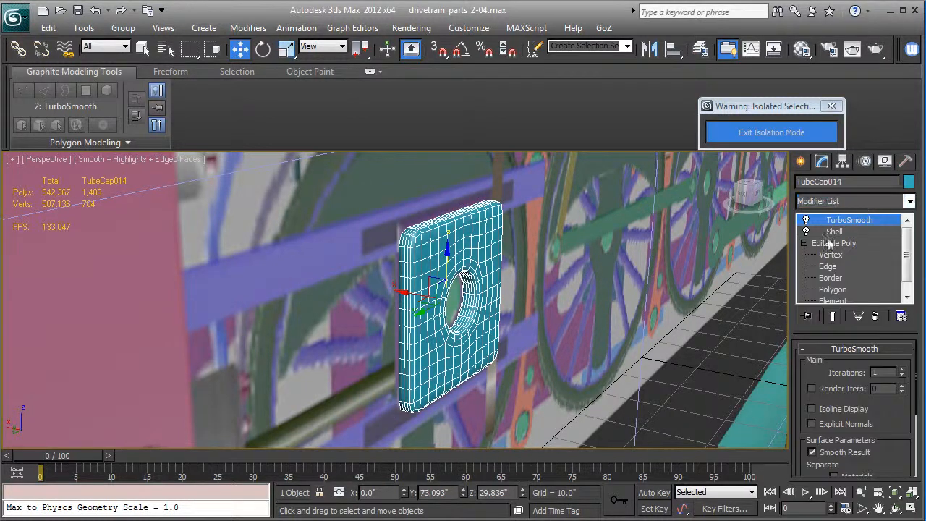
scroll(508, 322, "up", 6)
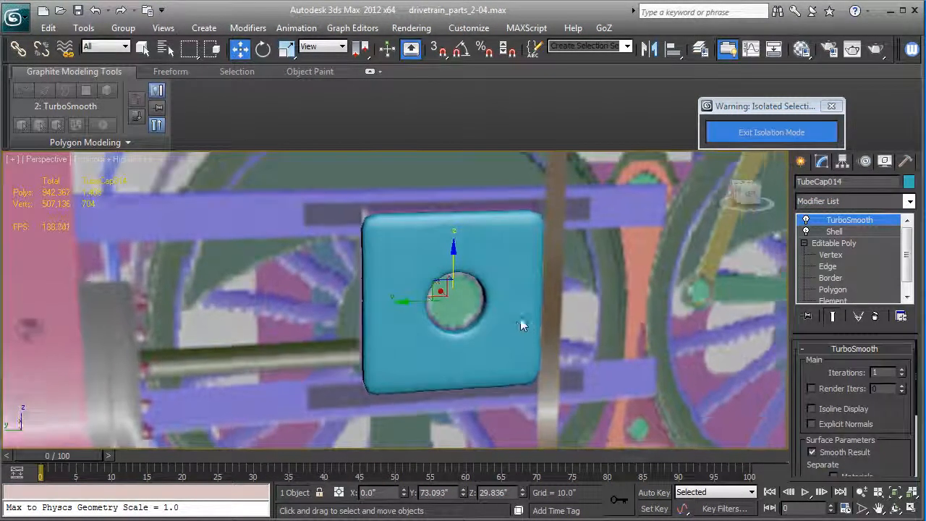